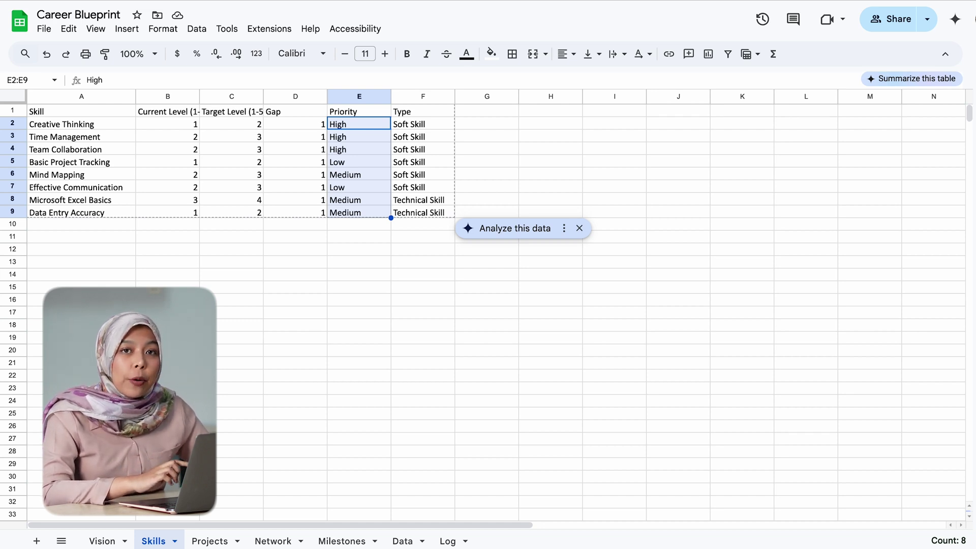
# Step: Add a dropdown to the Priority cells E2:E9 on the Skills sheet, with the criteria Dropdown (from a range)
pyautogui.rightClick(359, 172)
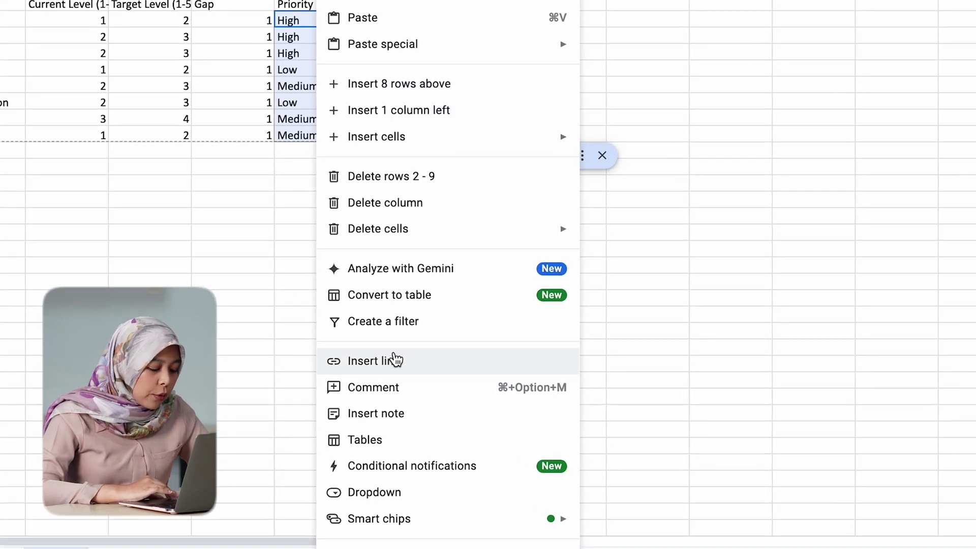
pyautogui.click(447, 502)
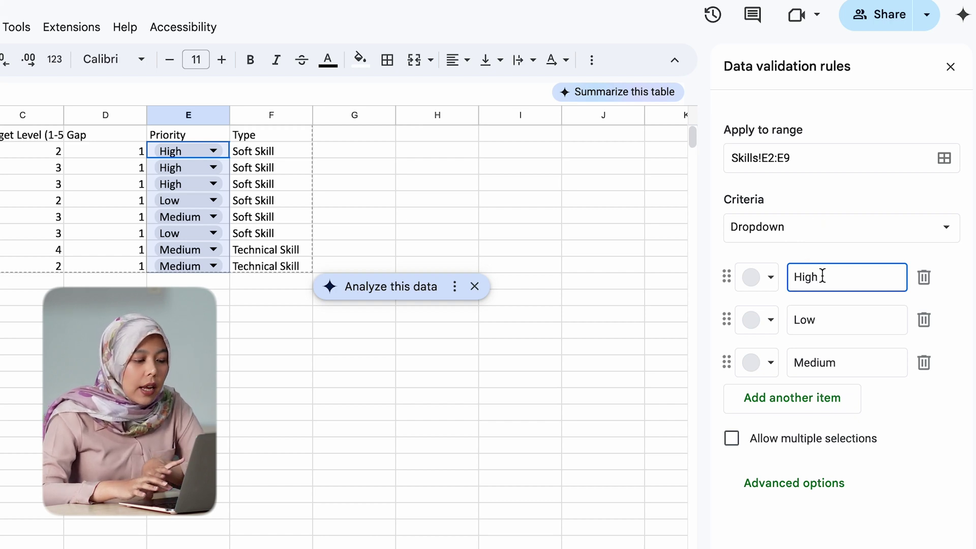
pyautogui.click(819, 234)
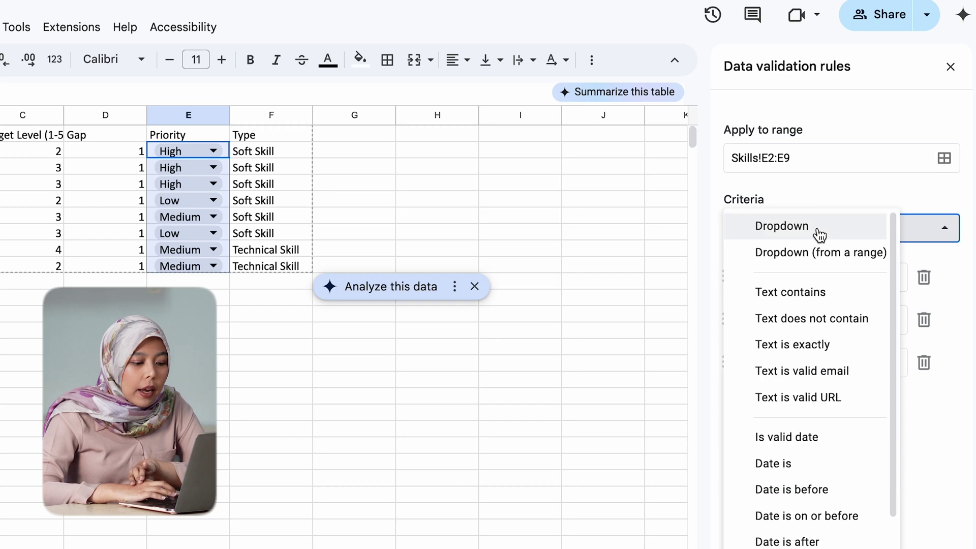
pyautogui.click(830, 254)
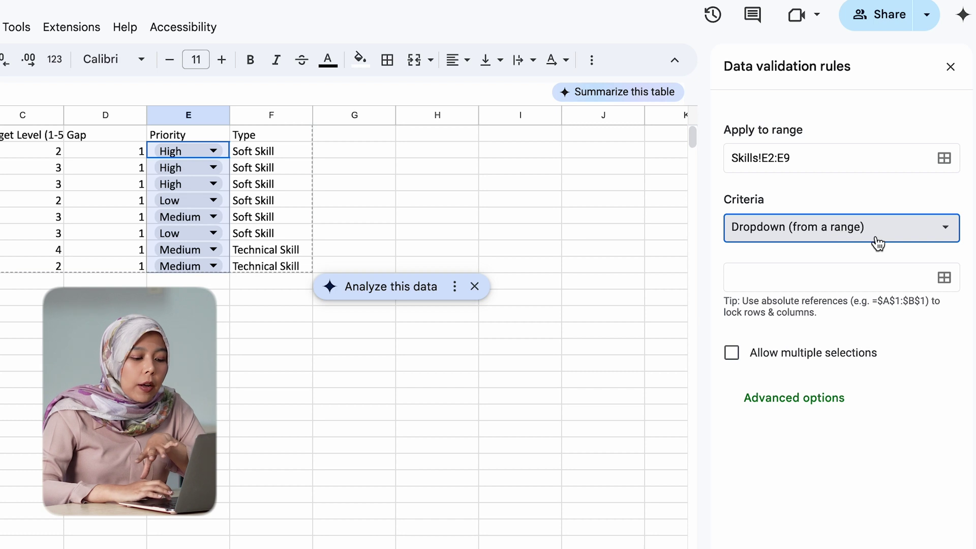
# Step: Use Data!A2:A4 as the source range for the Priority dropdown and save the validation rule
pyautogui.click(946, 284)
pyautogui.click(360, 343)
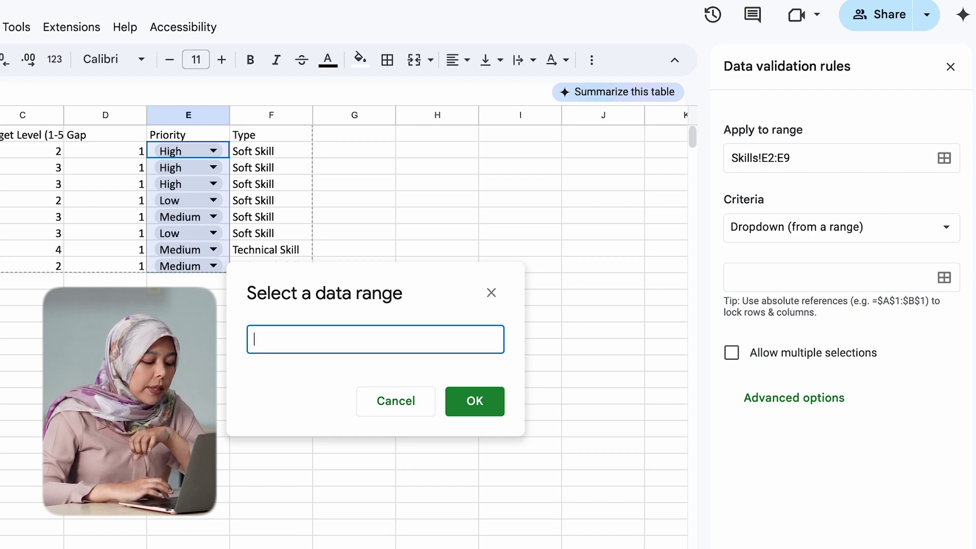
pyautogui.click(405, 541)
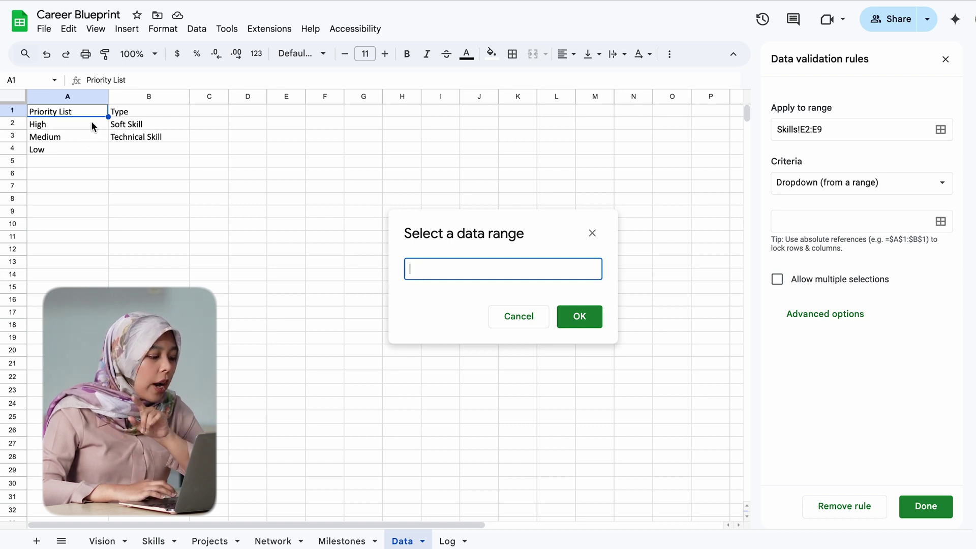
pyautogui.moveTo(92, 126); pyautogui.dragTo(94, 152)
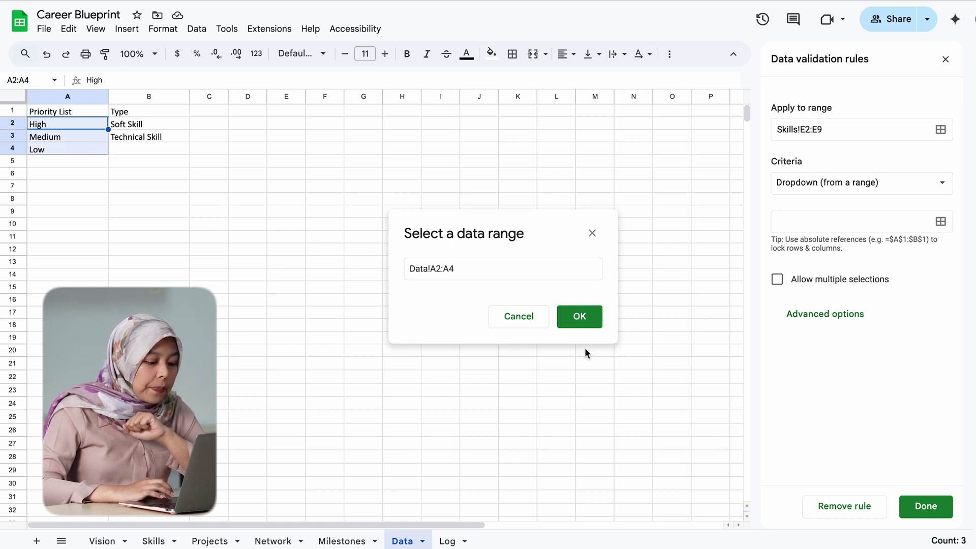
pyautogui.click(580, 318)
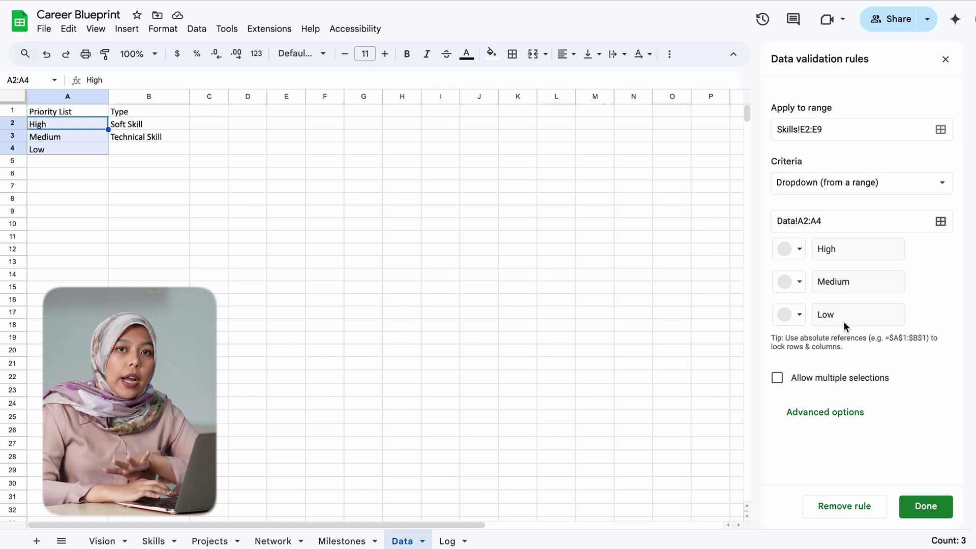
pyautogui.click(937, 522)
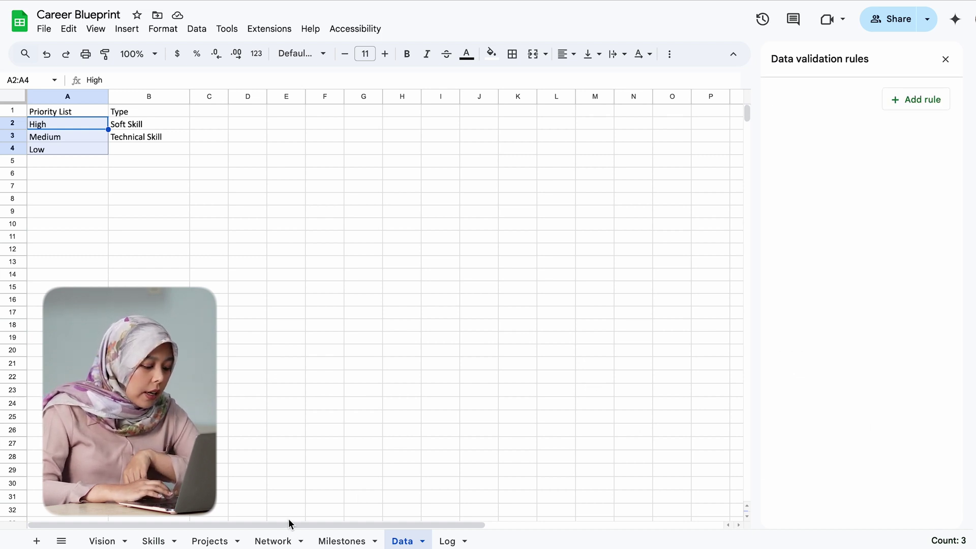
# Step: Return to the Skills sheet and check the dropdown options and validation rule of Priority cell E2
pyautogui.click(163, 542)
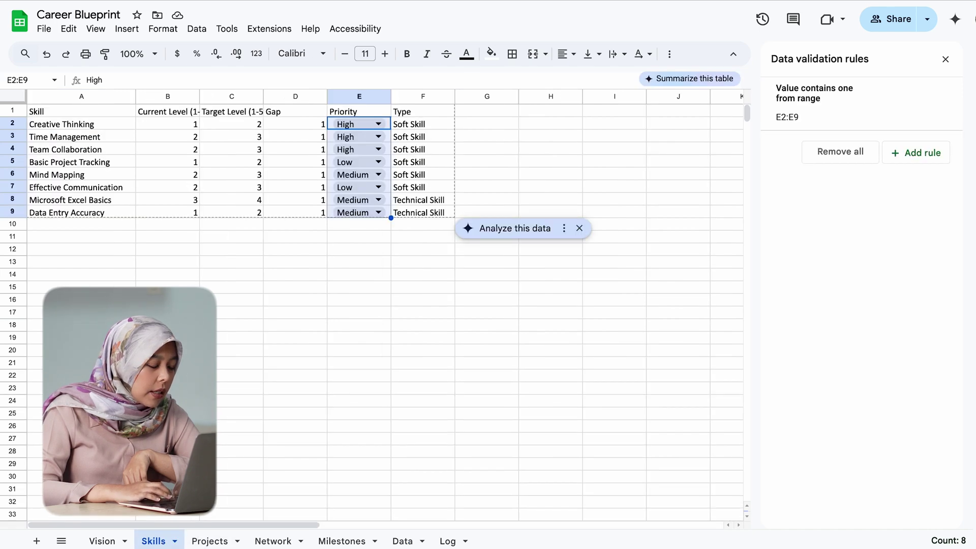
pyautogui.click(388, 125)
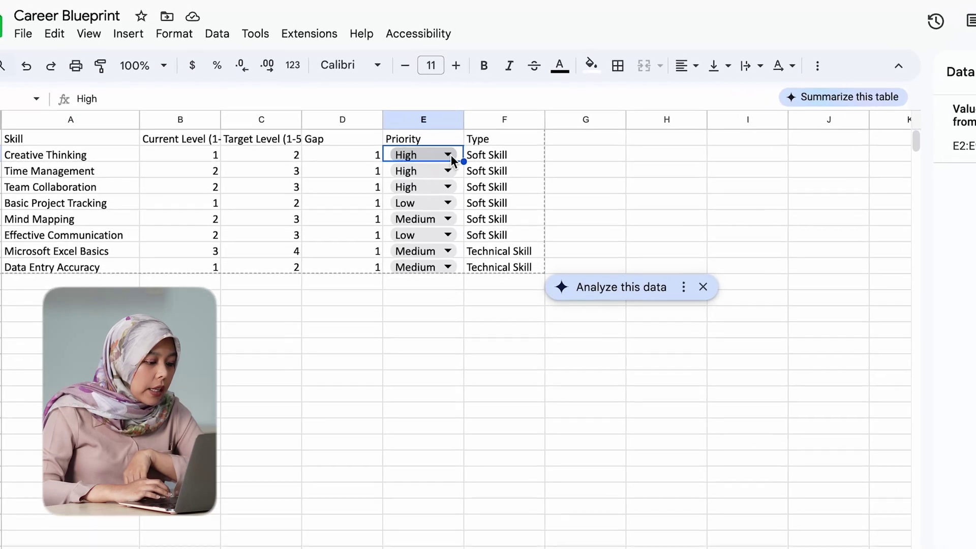
pyautogui.click(380, 125)
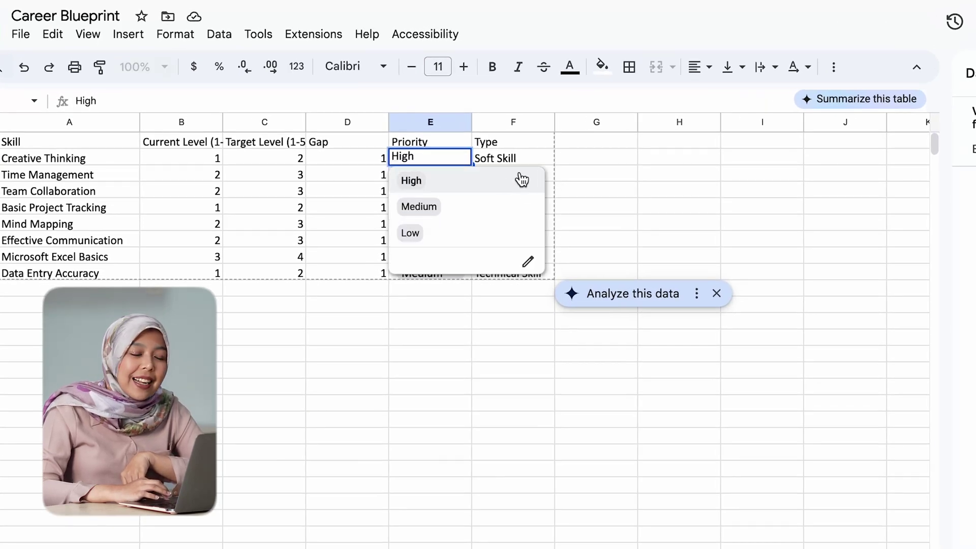
pyautogui.click(529, 262)
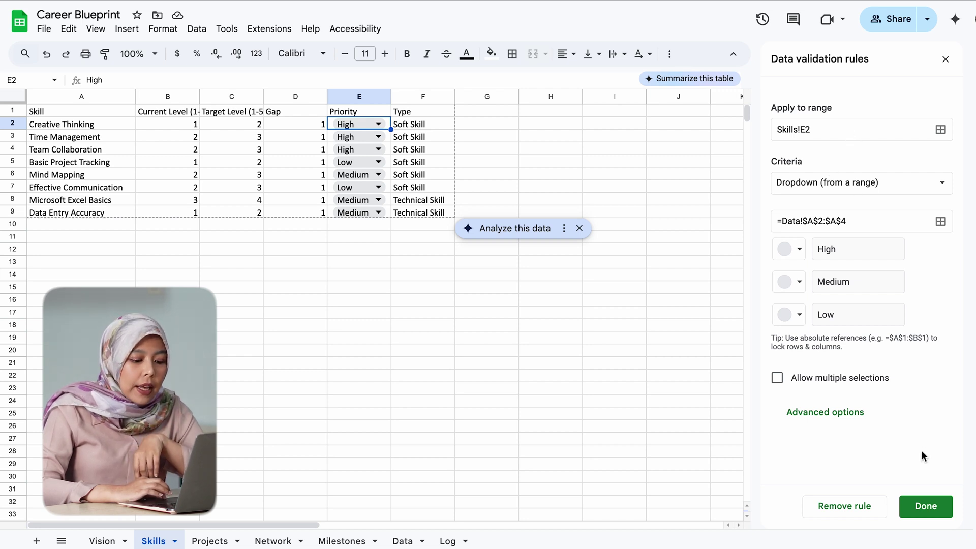
pyautogui.click(926, 506)
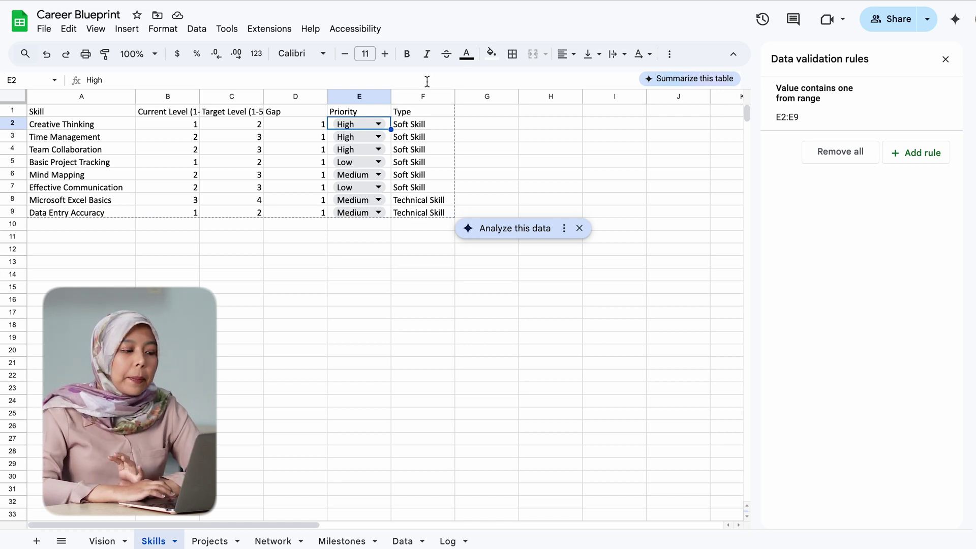
# Step: Add a dropdown to the Type cells F2:F9, with the criteria Dropdown (from a range)
pyautogui.moveTo(413, 129); pyautogui.dragTo(414, 212)
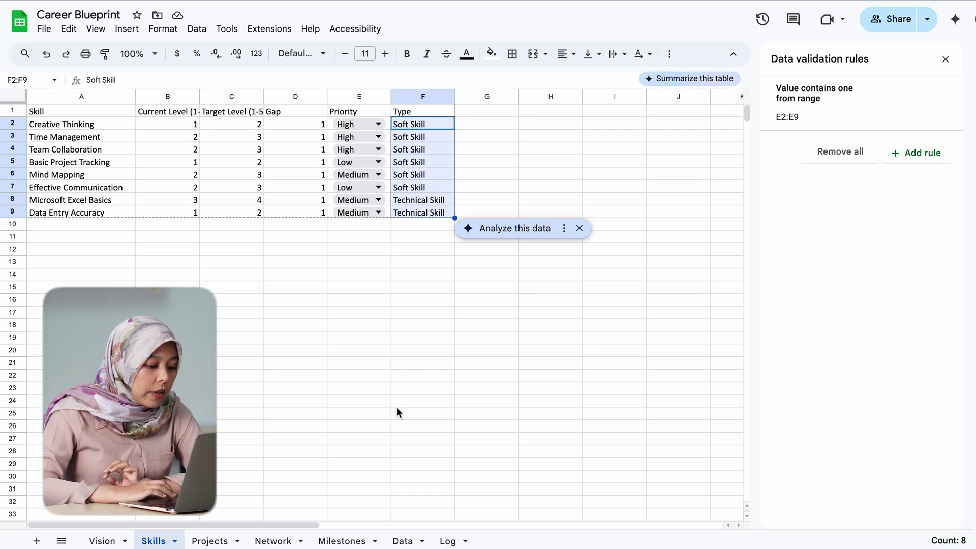
pyautogui.rightClick(431, 161)
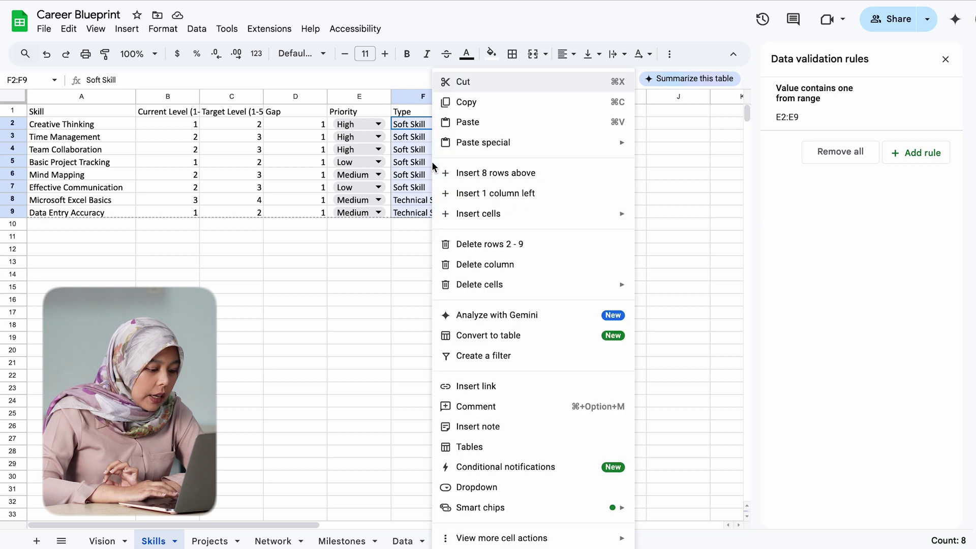
pyautogui.click(478, 488)
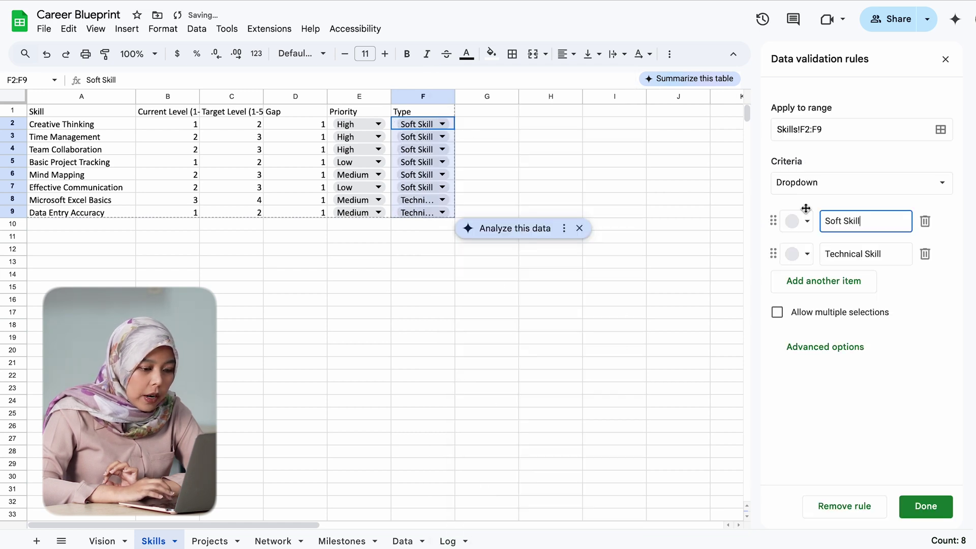
pyautogui.click(837, 192)
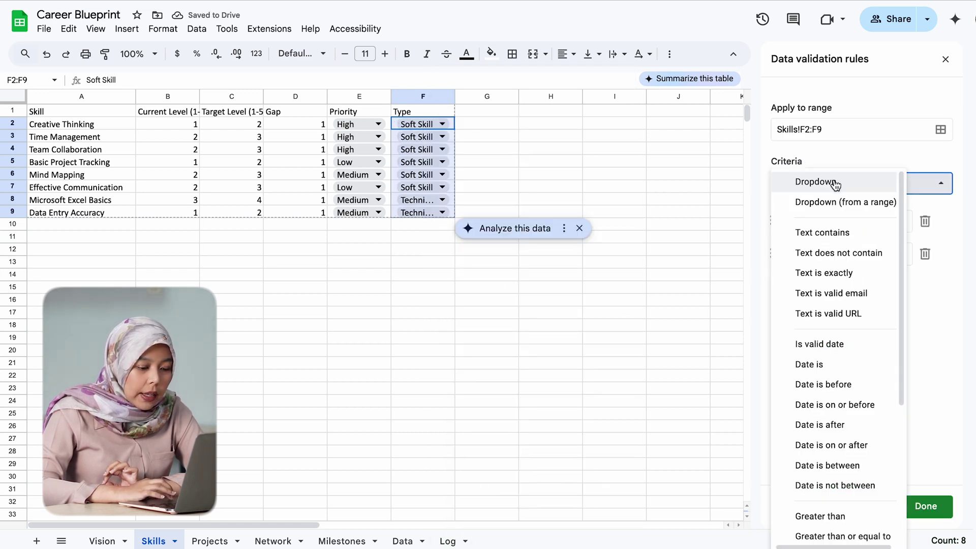
pyautogui.click(840, 204)
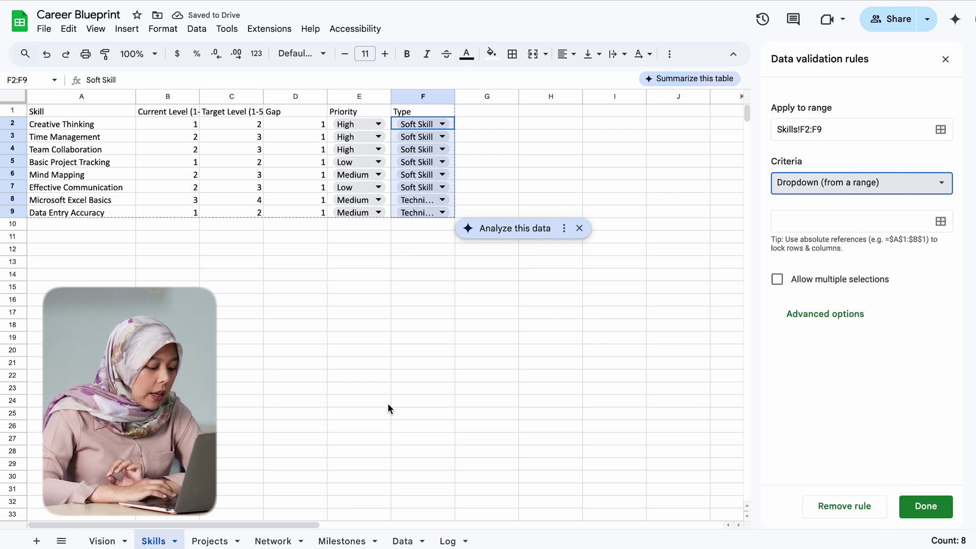
# Step: Use Data!B2:B3 as the source range for the Type dropdown, save the rule and return to the Skills sheet
pyautogui.click(411, 540)
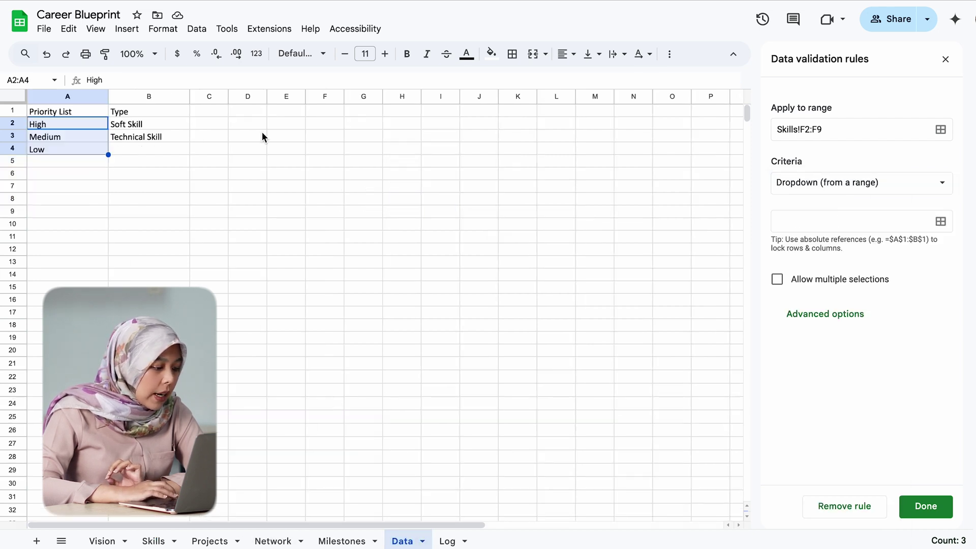
pyautogui.moveTo(157, 121); pyautogui.dragTo(158, 134)
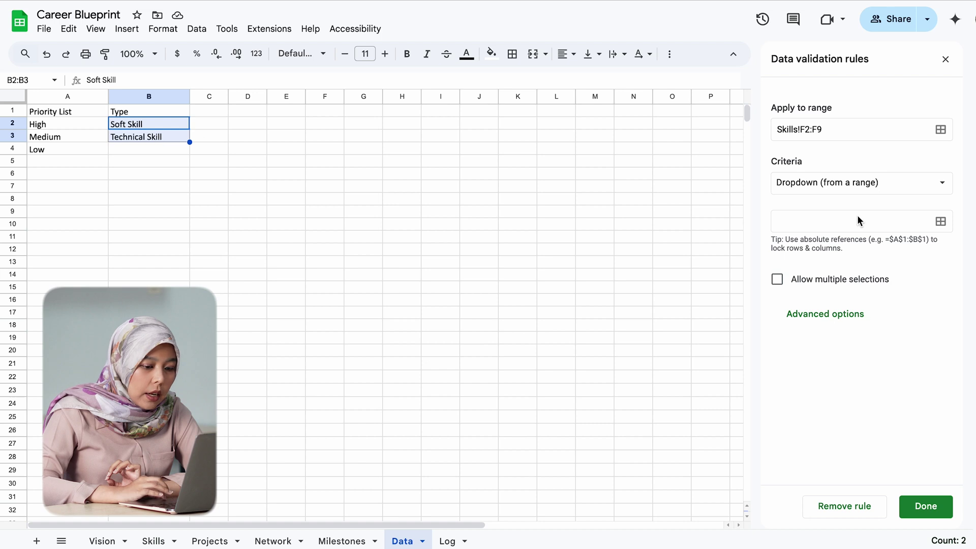
pyautogui.click(941, 222)
pyautogui.click(453, 266)
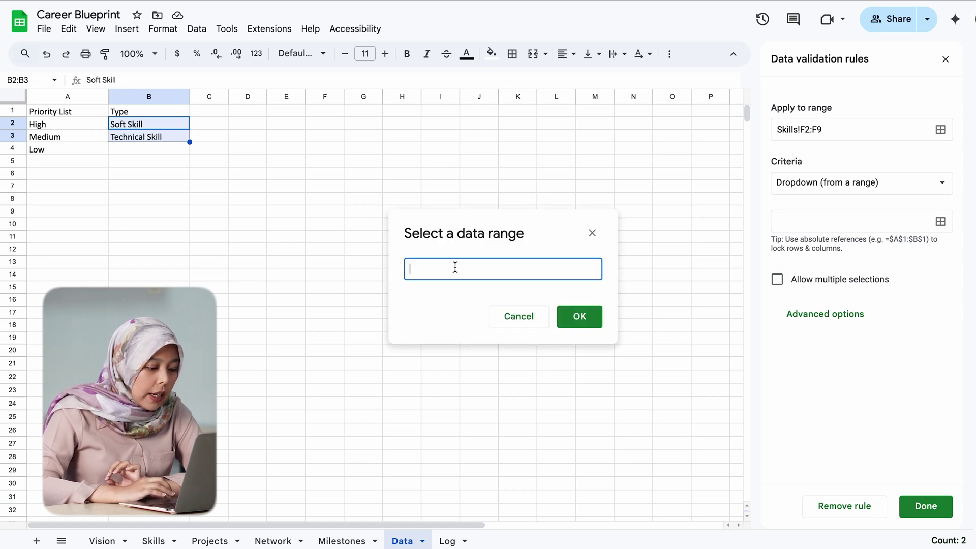
pyautogui.moveTo(178, 128); pyautogui.dragTo(179, 142)
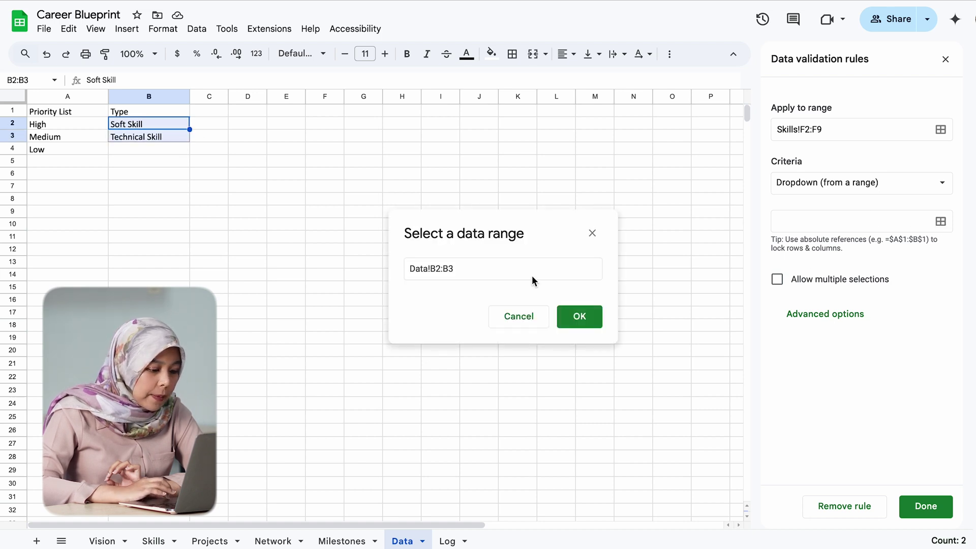
pyautogui.click(589, 324)
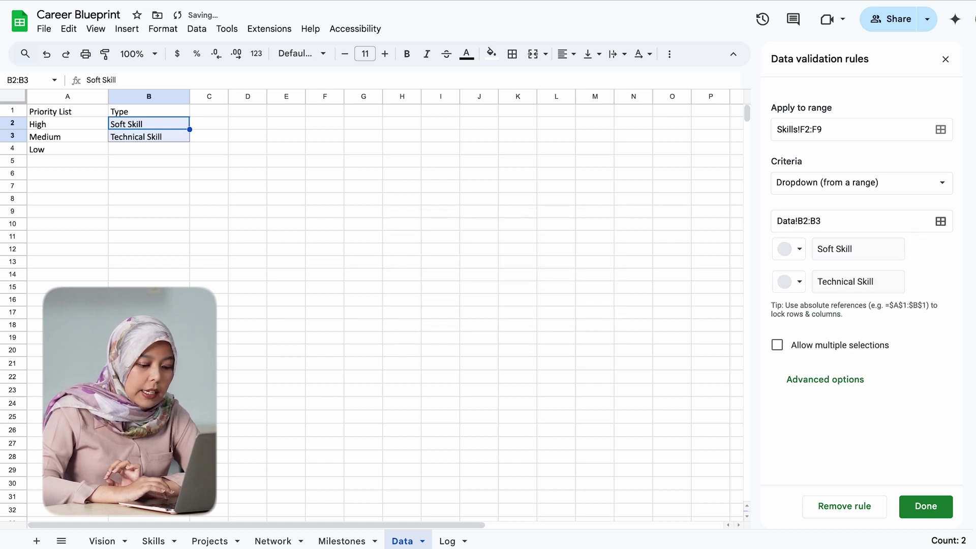
pyautogui.click(940, 508)
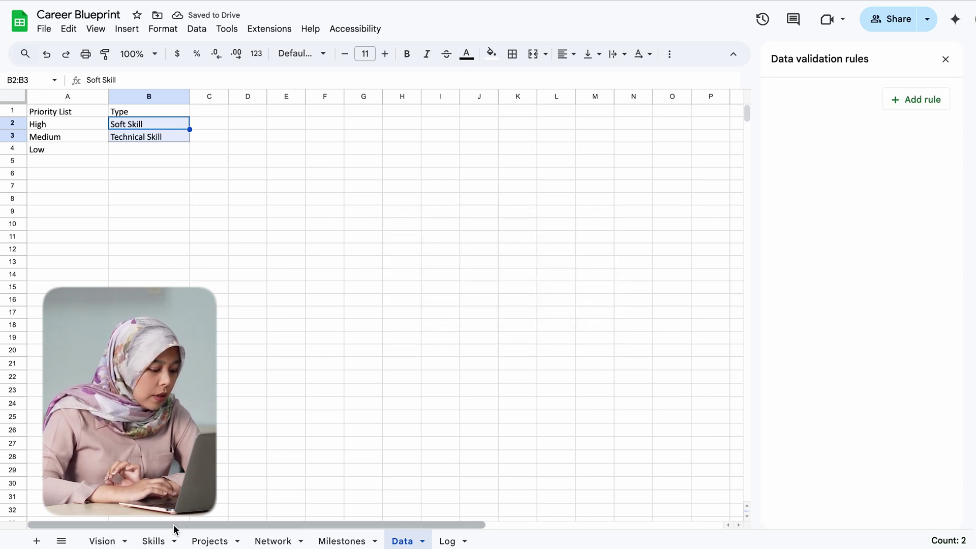
pyautogui.click(161, 540)
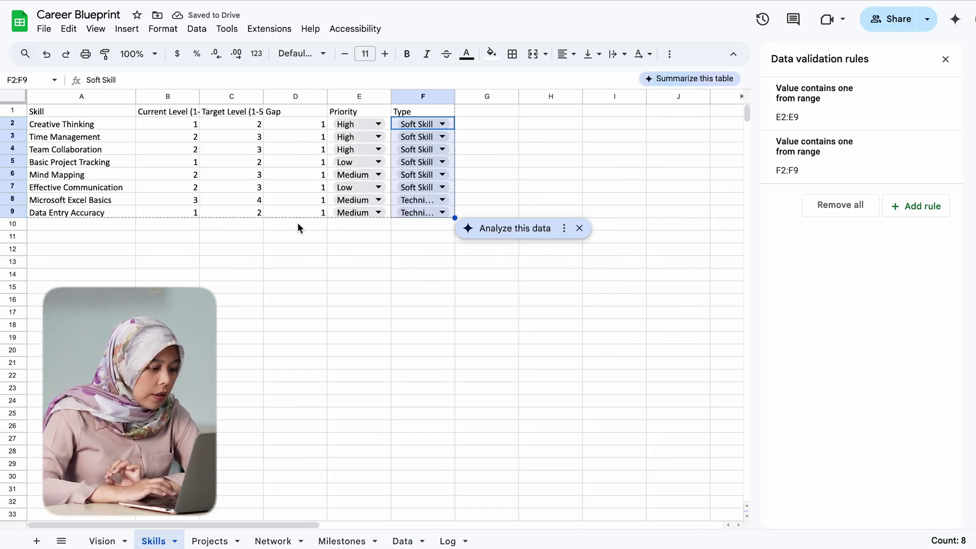
pyautogui.click(477, 145)
pyautogui.click(466, 115)
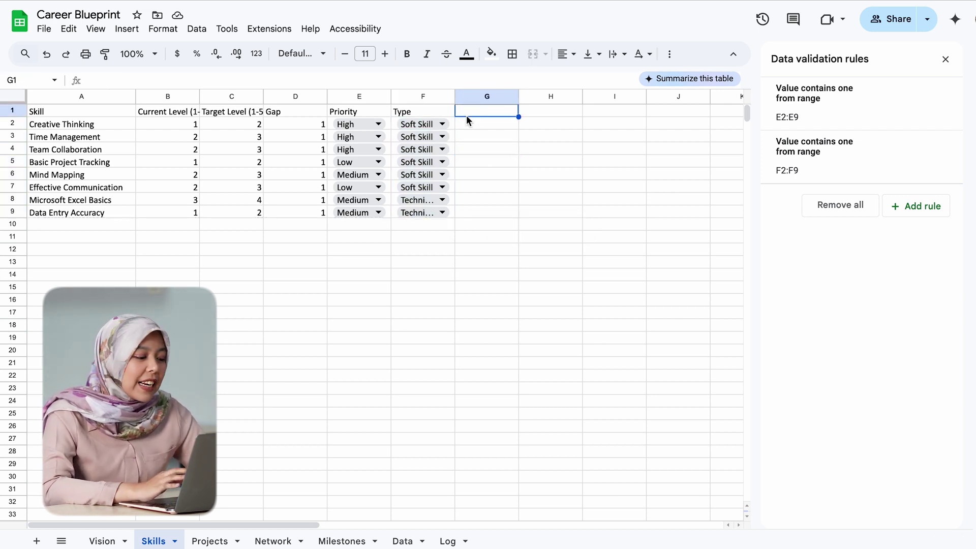
# Step: Add the skill "Data Visualization" in row 10 with current level 1 and target level 5
pyautogui.click(60, 223)
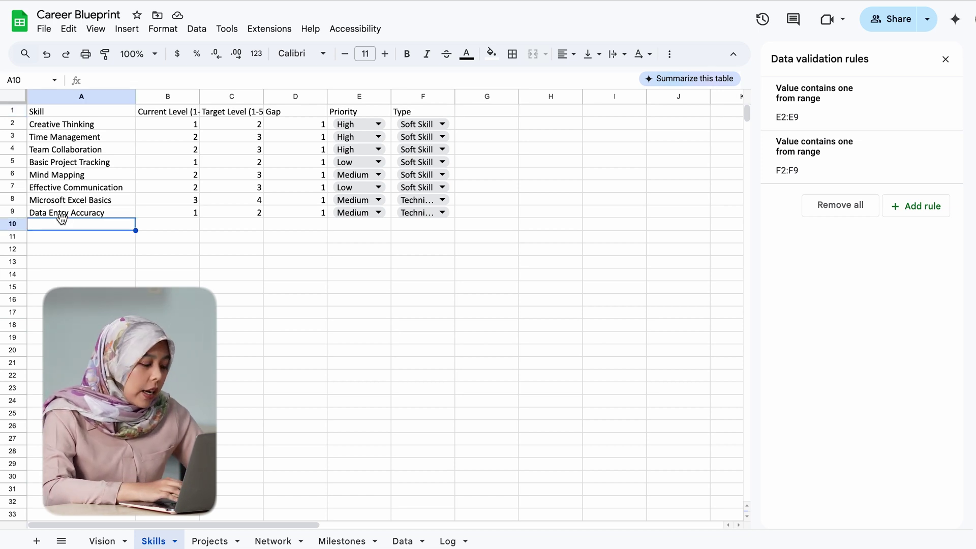
pyautogui.write('Data Visualization')
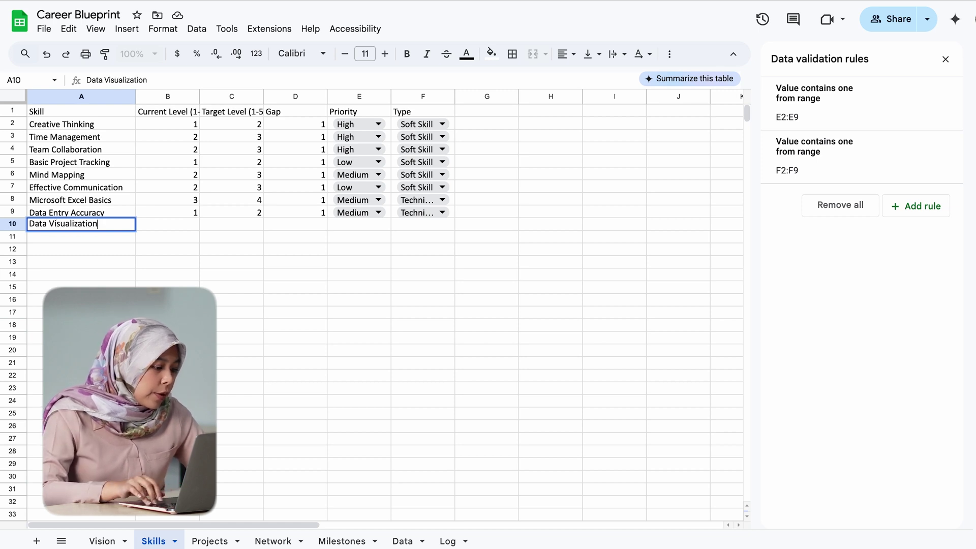
pyautogui.press('Tab')
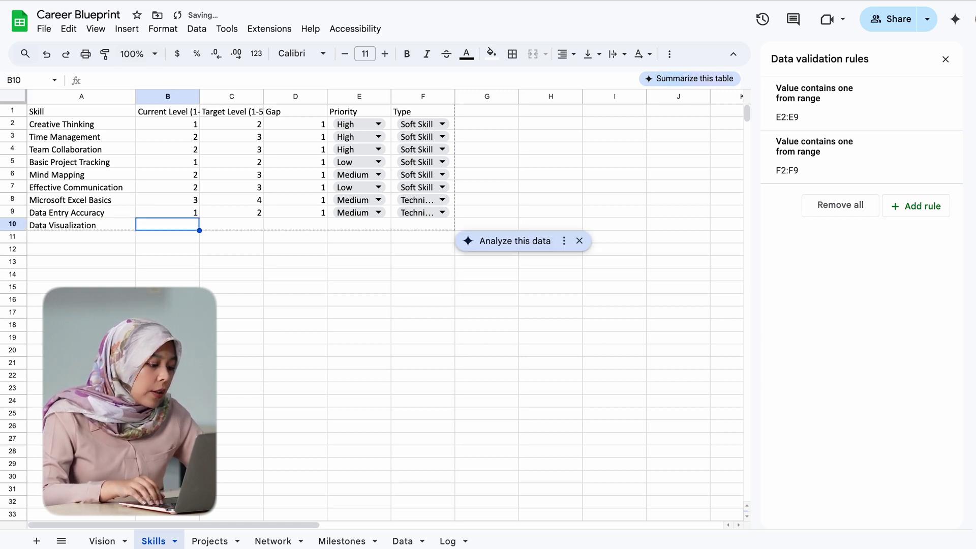
pyautogui.write('1')
pyautogui.press('Tab')
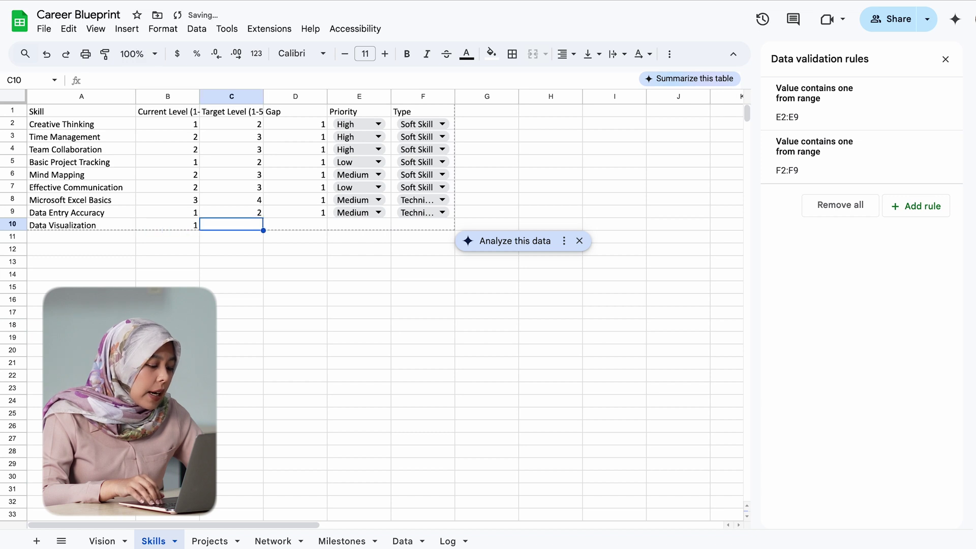
pyautogui.write('5')
pyautogui.press('Tab')
# Step: Copy the Gap formula from D9 into D10 for the Data Visualization row
pyautogui.click(295, 212)
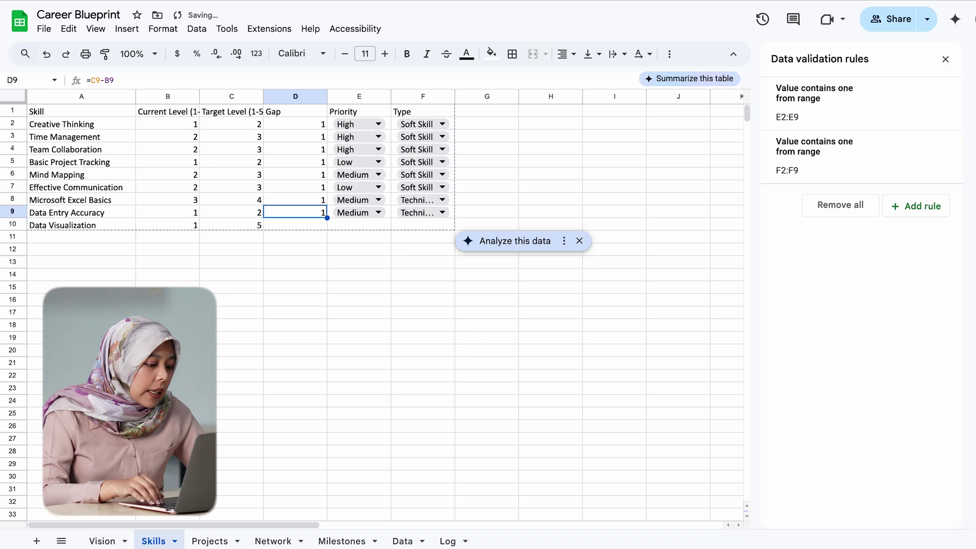
pyautogui.hotkey('ctrl', 'c')
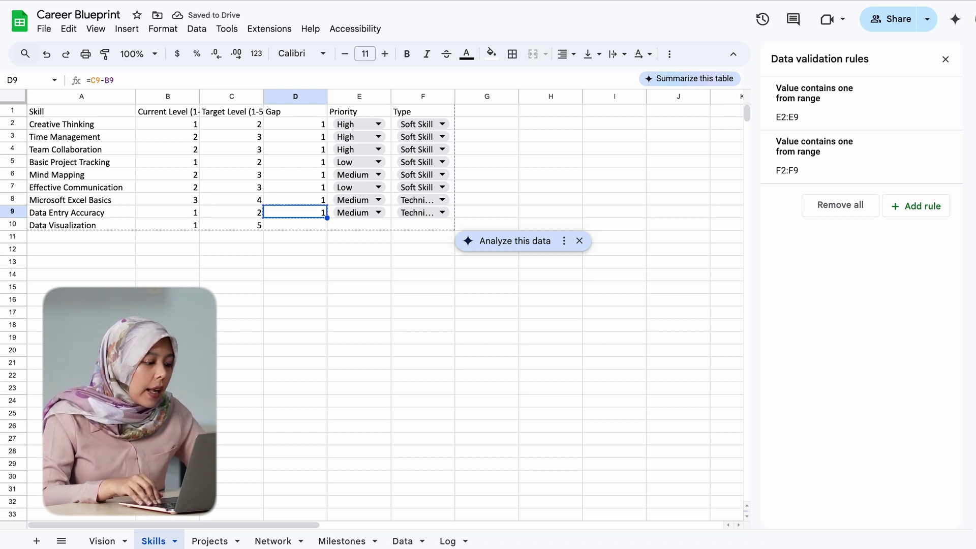
pyautogui.click(295, 225)
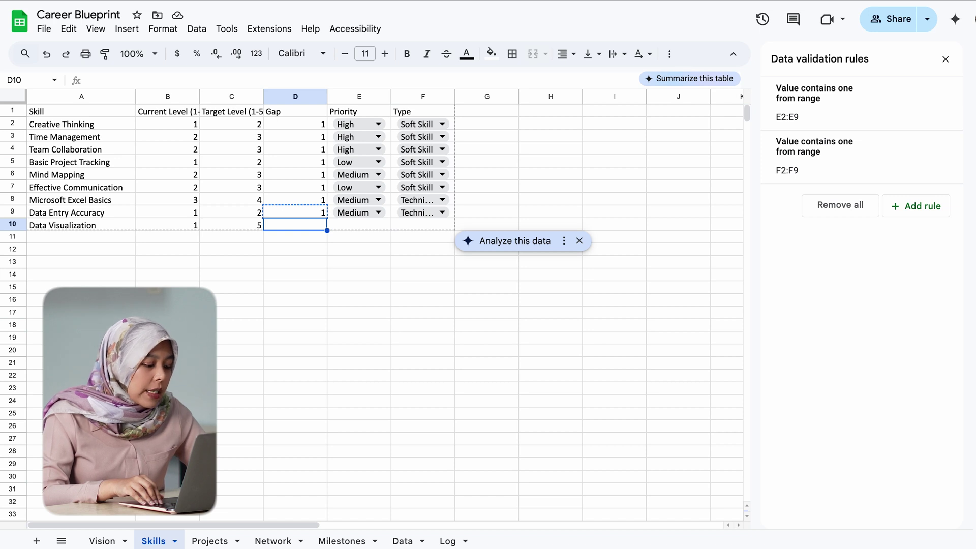
pyautogui.hotkey('ctrl', 'v')
pyautogui.click(359, 225)
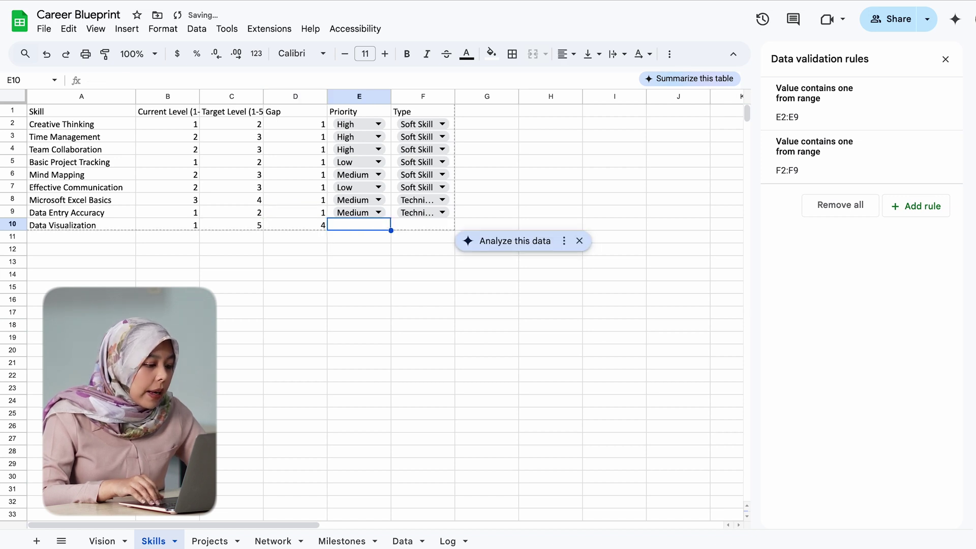
# Step: Copy the Priority and Type dropdowns from E9:F9 into row 10 and set the Data Visualization priority to High
pyautogui.press('Up')
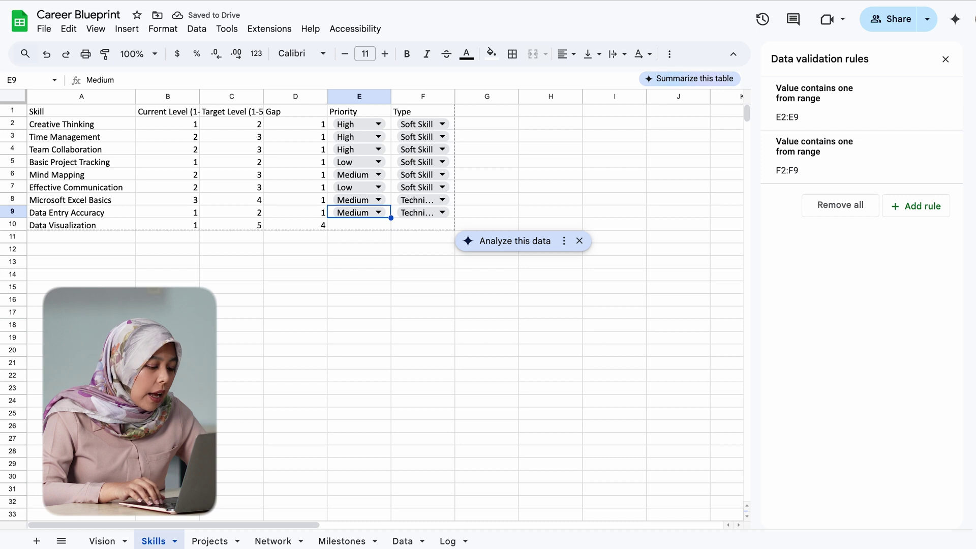
pyautogui.hotkey('shift', 'Right')
pyautogui.hotkey('ctrl', 'c')
pyautogui.press('Down')
pyautogui.hotkey('ctrl', 'v')
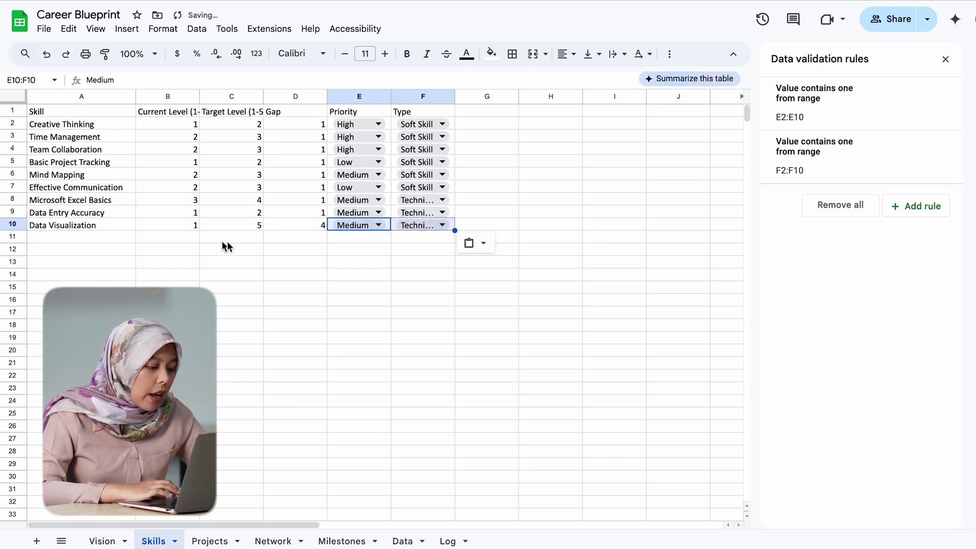
pyautogui.click(371, 225)
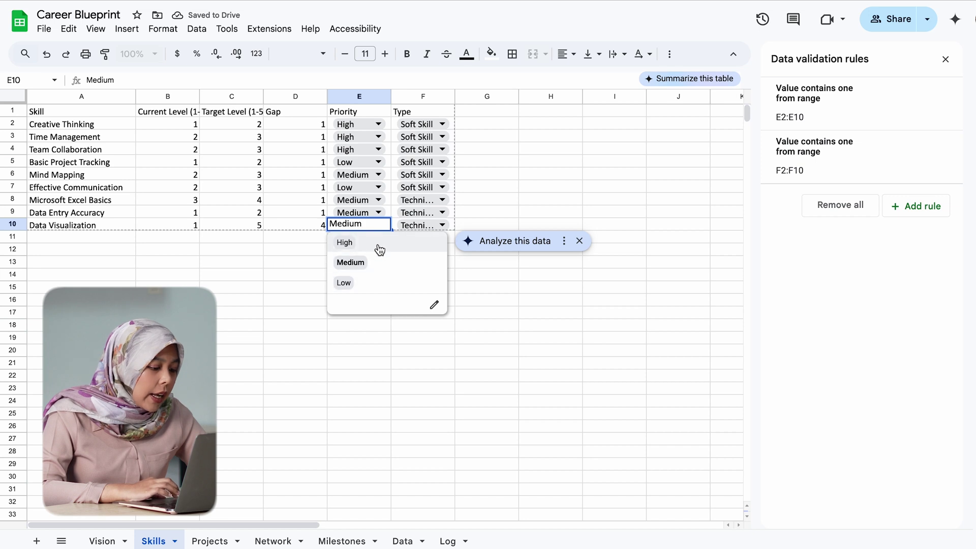
pyautogui.click(376, 247)
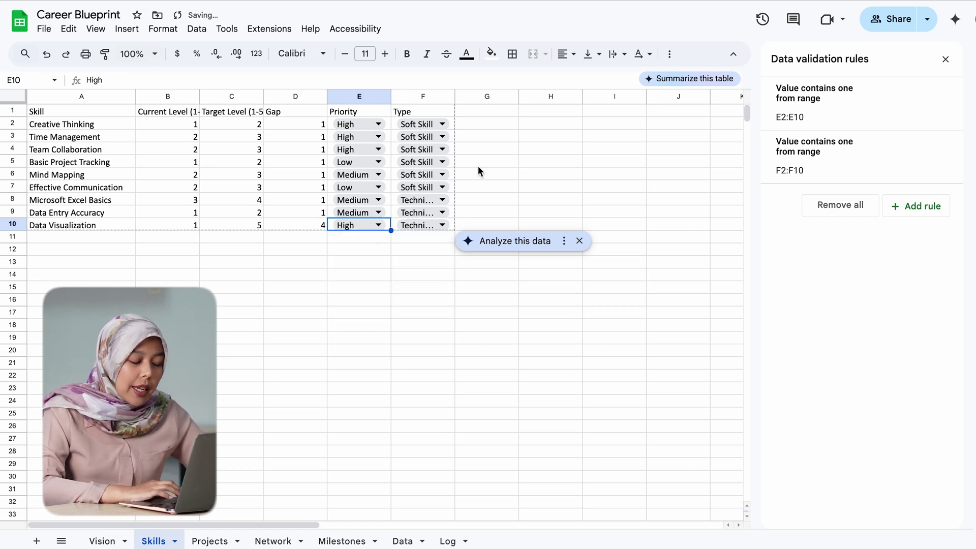
# Step: Extend the Priority dropdown rule to the range Skills!E2:E1000 and save it
pyautogui.click(378, 128)
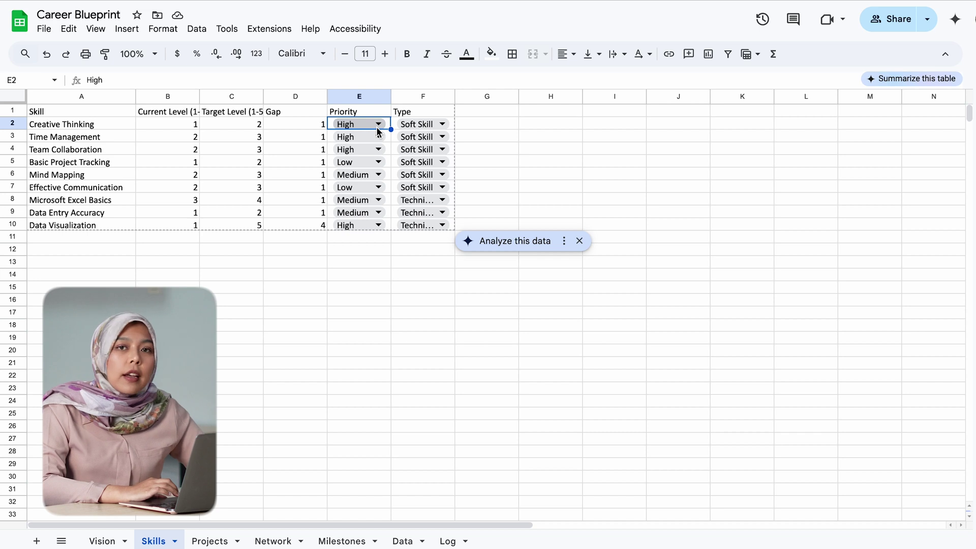
pyautogui.click(379, 126)
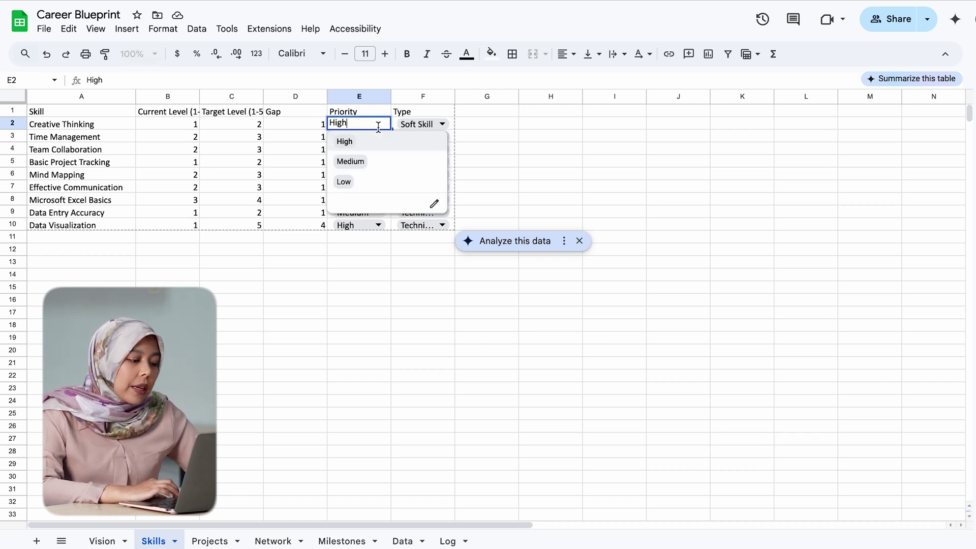
pyautogui.click(434, 205)
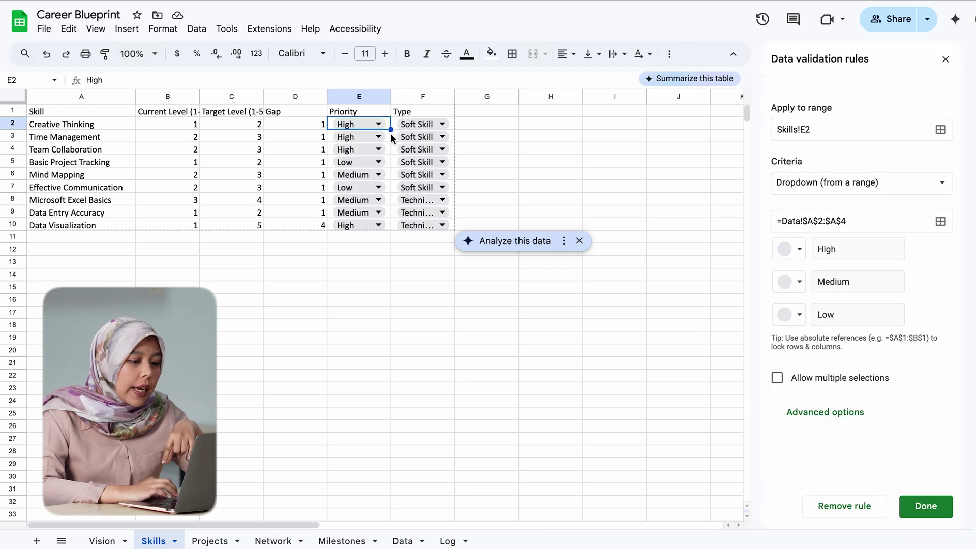
pyautogui.click(821, 132)
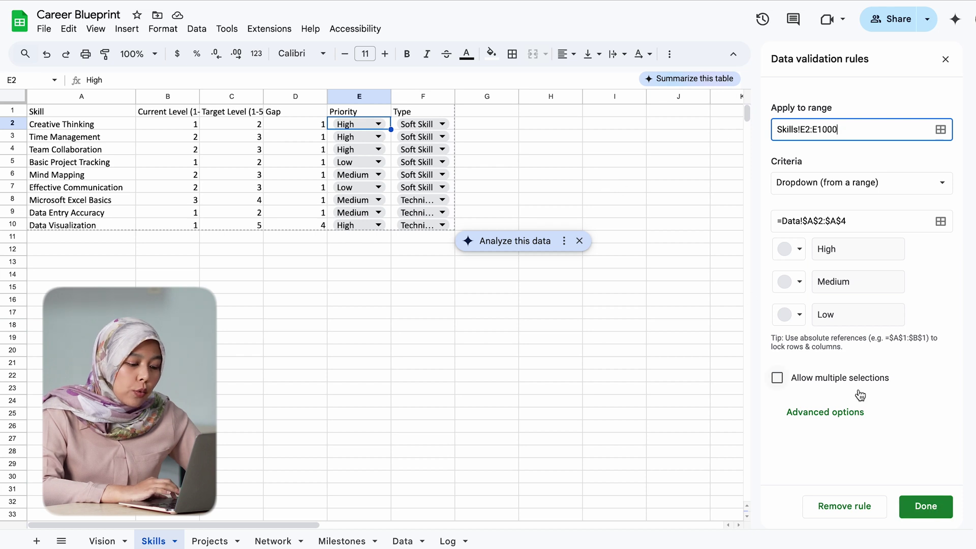
pyautogui.click(926, 506)
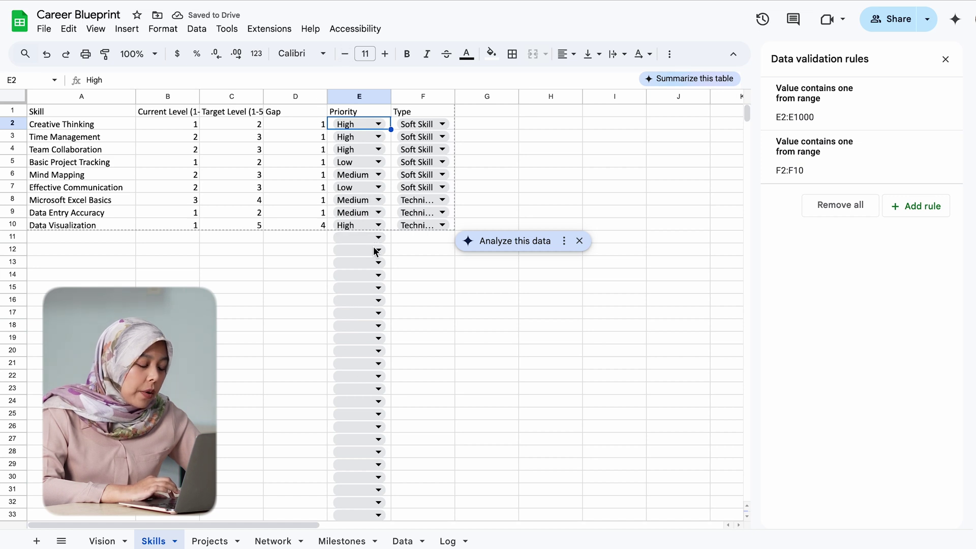
# Step: Extend the Type dropdown rule to the range Skills!F2:F1000 and save it
pyautogui.click(445, 124)
pyautogui.click(446, 124)
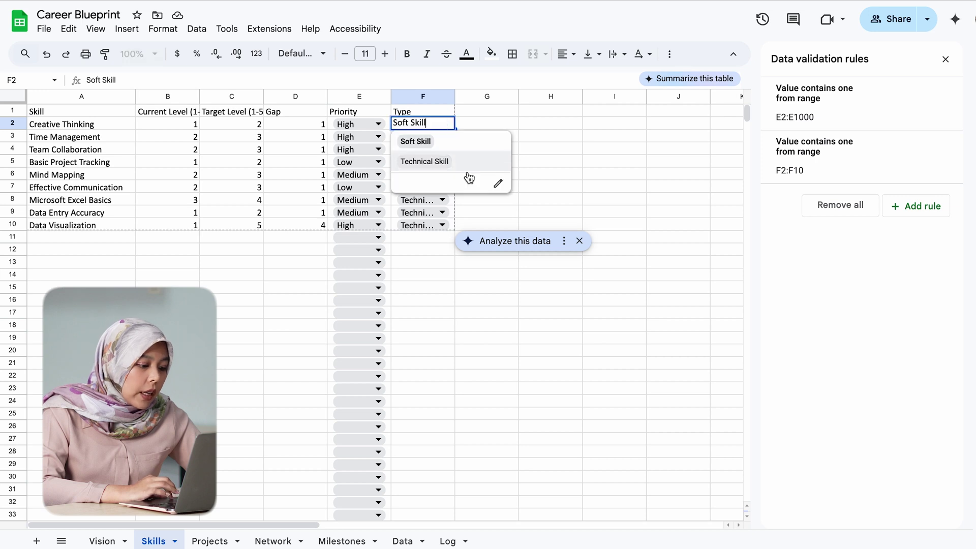
pyautogui.click(498, 183)
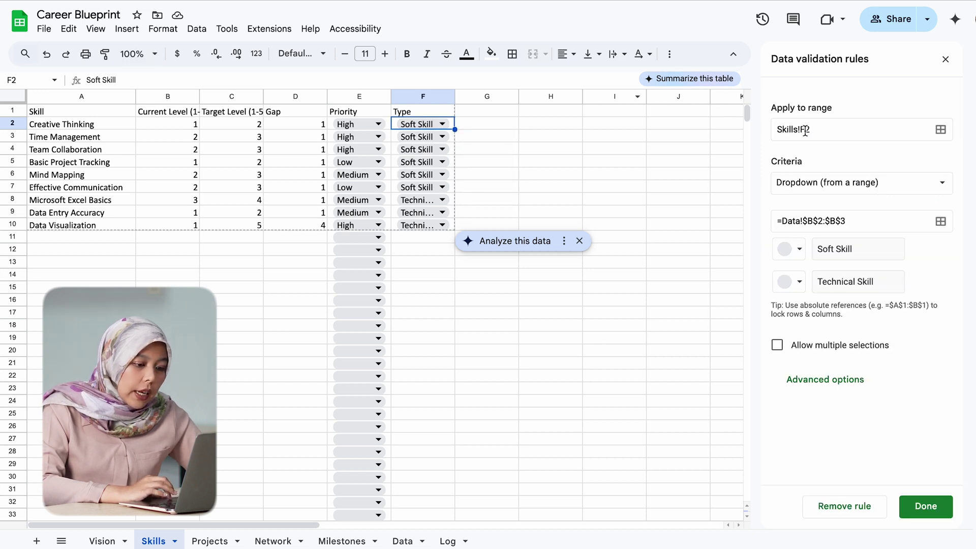
pyautogui.click(909, 131)
pyautogui.write(':1')
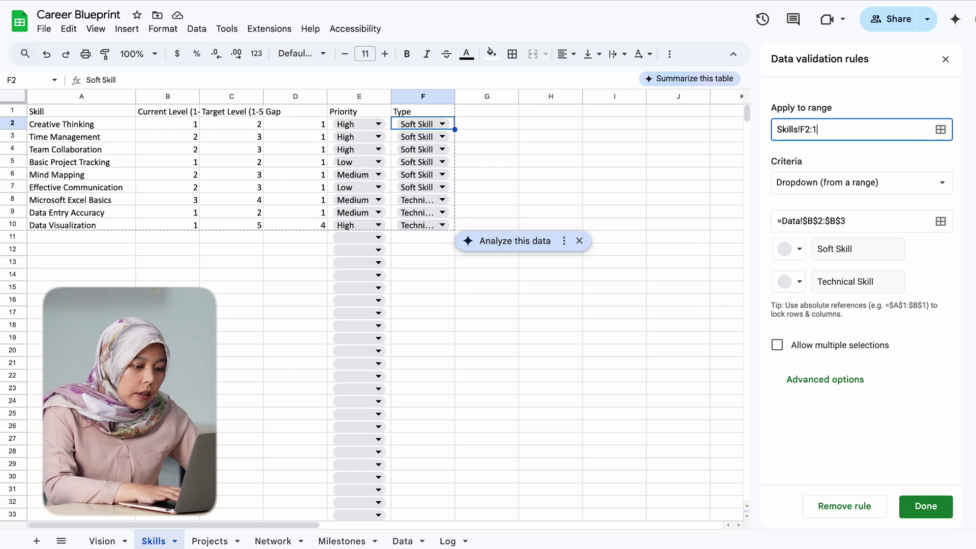
pyautogui.press('BackSpace')
pyautogui.write('F1000')
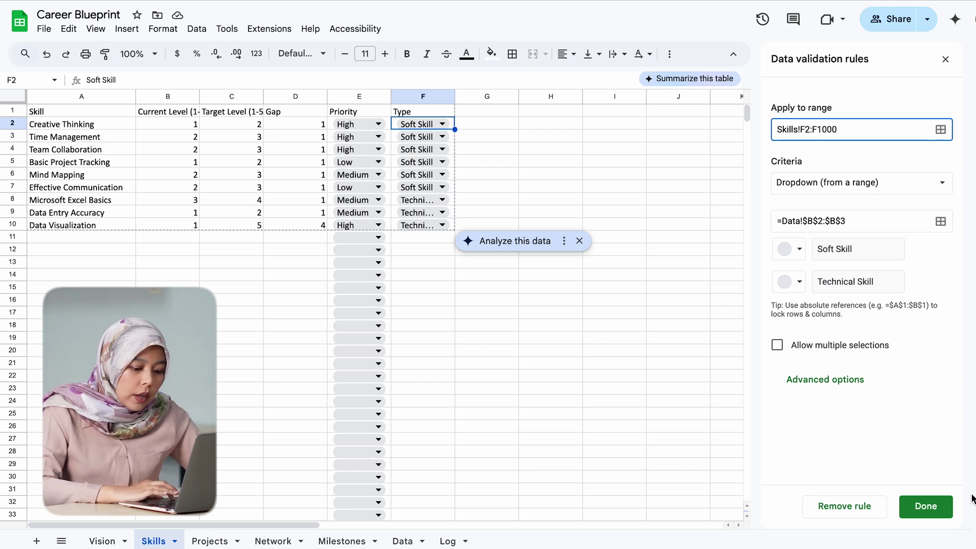
pyautogui.click(930, 506)
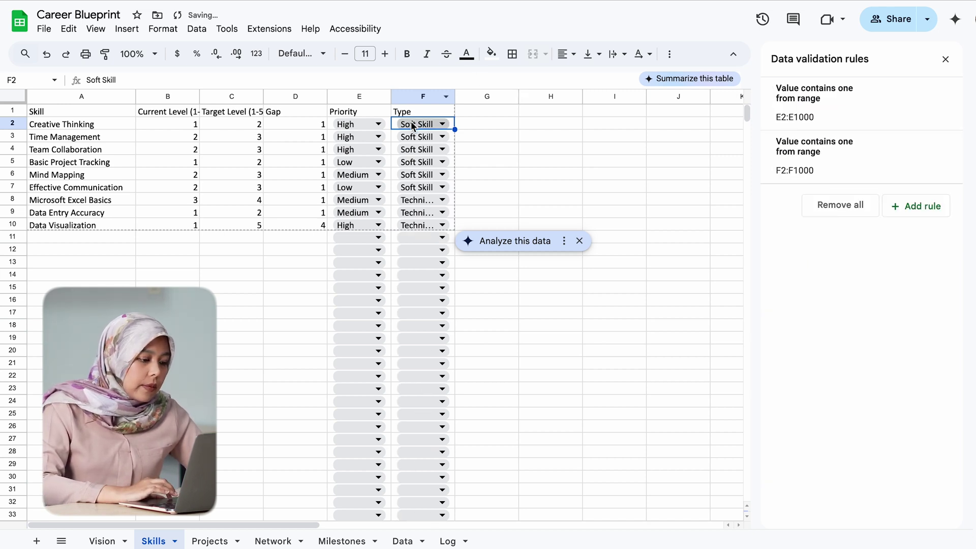
# Step: Fill the header cells A1:F1 with black
pyautogui.click(467, 114)
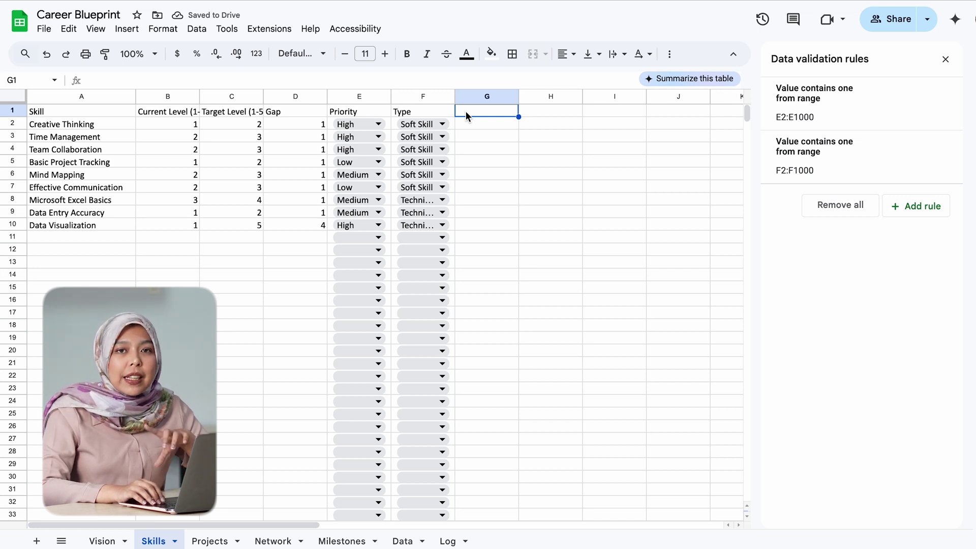
pyautogui.press('Left')
pyautogui.press('Left')
pyautogui.press('Left')
pyautogui.press('Left')
pyautogui.press('Left')
pyautogui.press('Left')
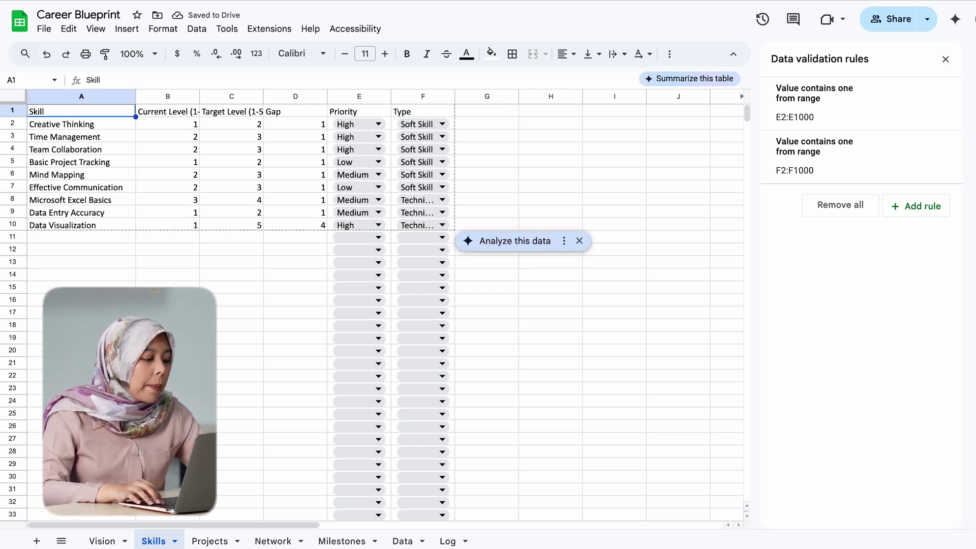
pyautogui.hotkey('ctrl', 'shift', 'Right')
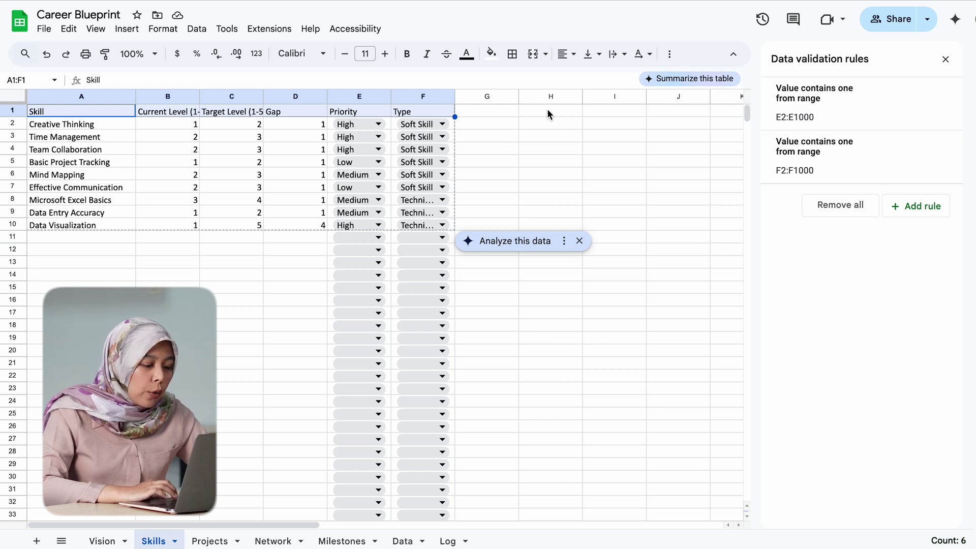
pyautogui.click(491, 53)
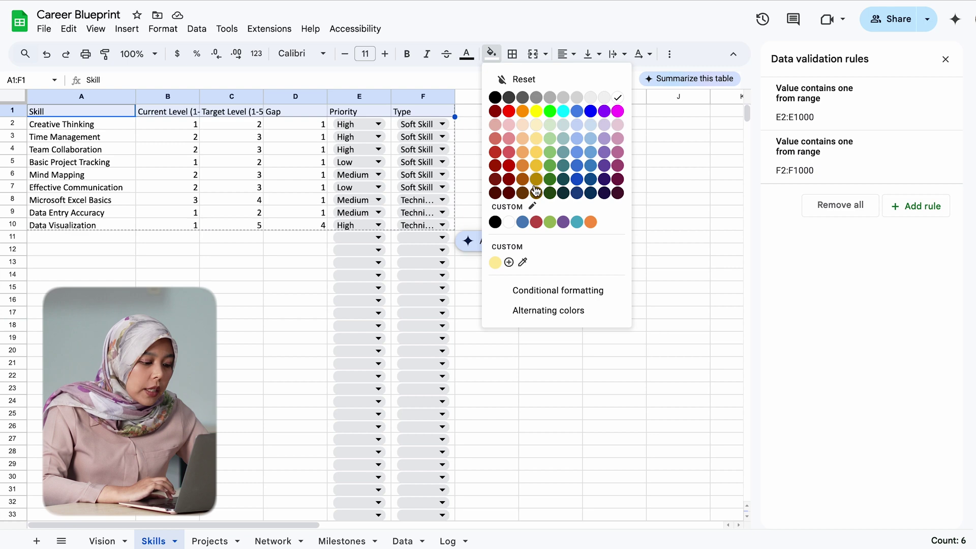
pyautogui.click(495, 97)
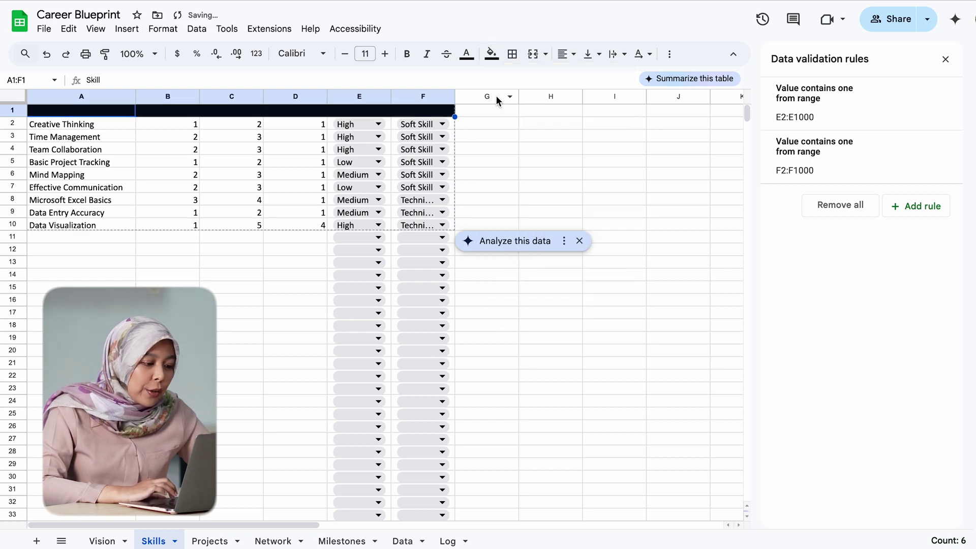
# Step: Make the header text in A1:F1 white and bold
pyautogui.click(466, 53)
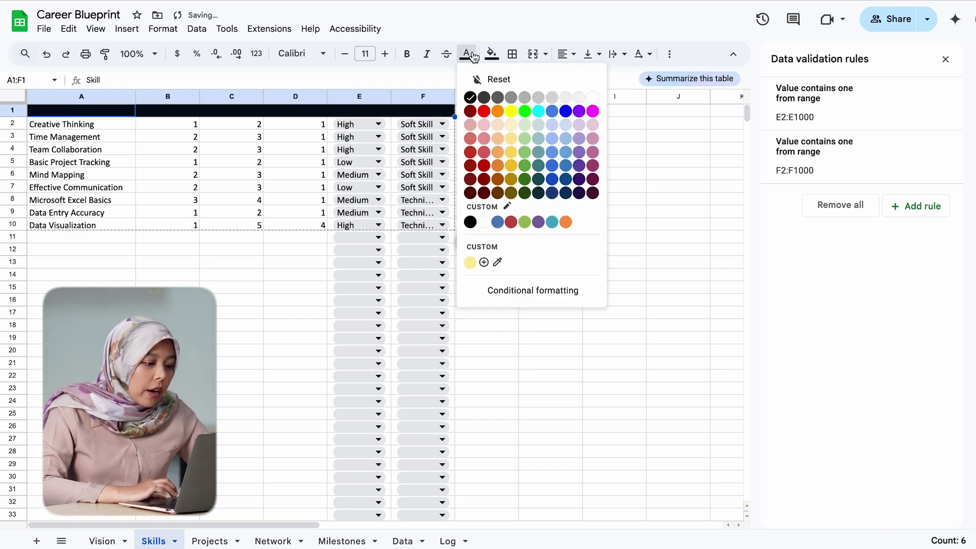
pyautogui.click(596, 98)
pyautogui.hotkey('ctrl', 'b')
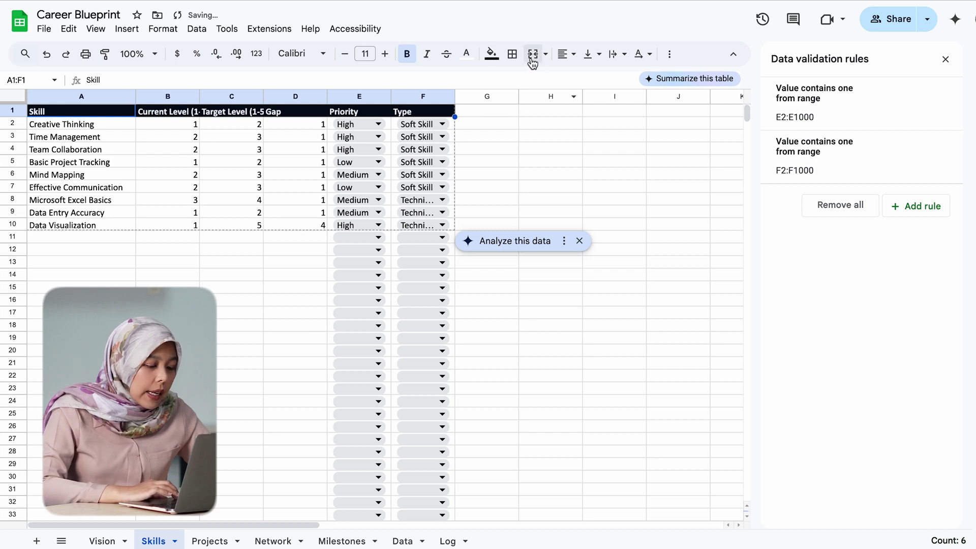
# Step: Center the header cells A1:F1 horizontally, align them vertically to the middle, and wrap their text
pyautogui.click(565, 55)
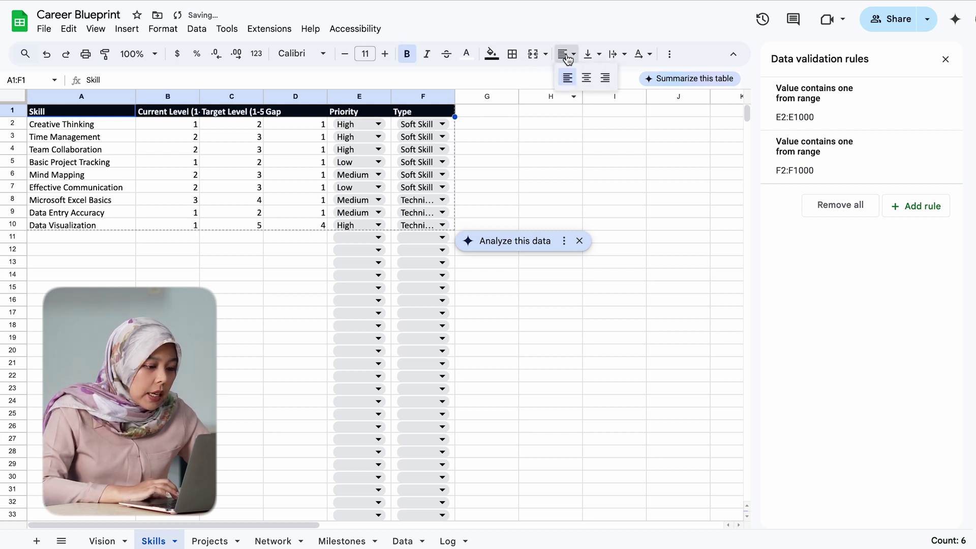
pyautogui.click(585, 78)
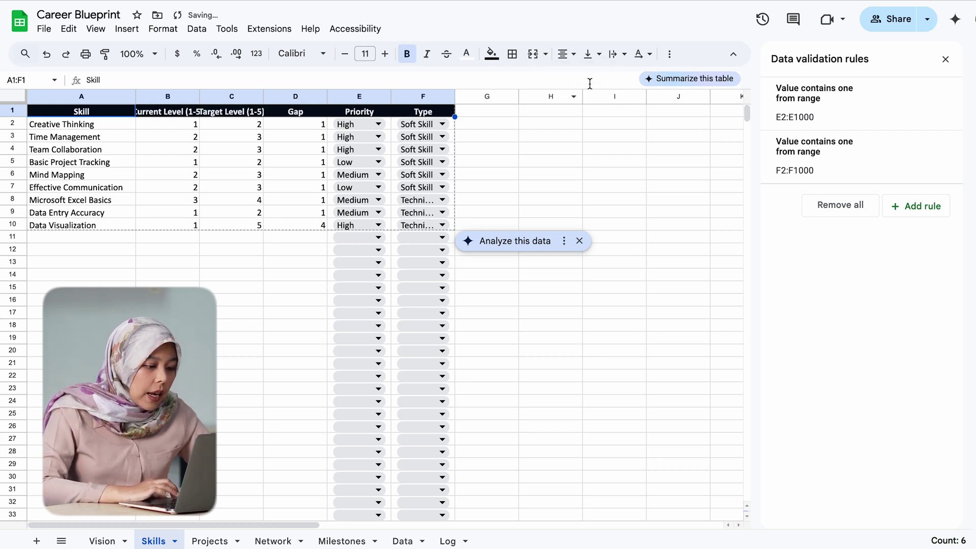
pyautogui.click(593, 57)
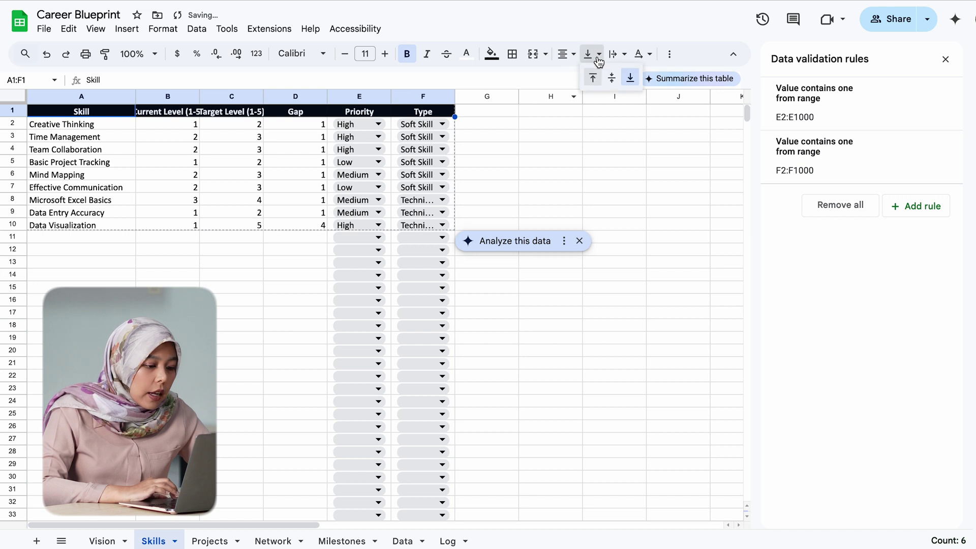
pyautogui.click(612, 79)
pyautogui.click(615, 54)
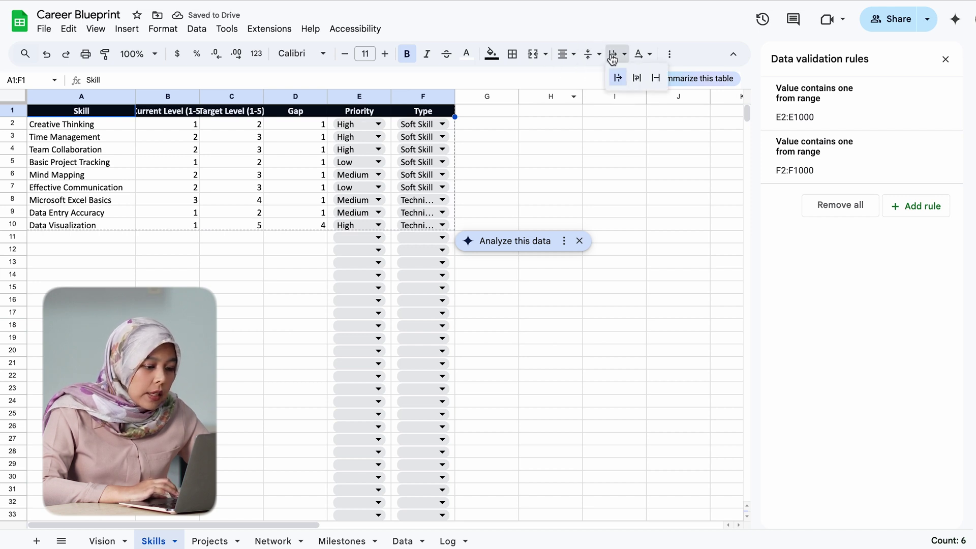
pyautogui.click(637, 79)
pyautogui.click(189, 122)
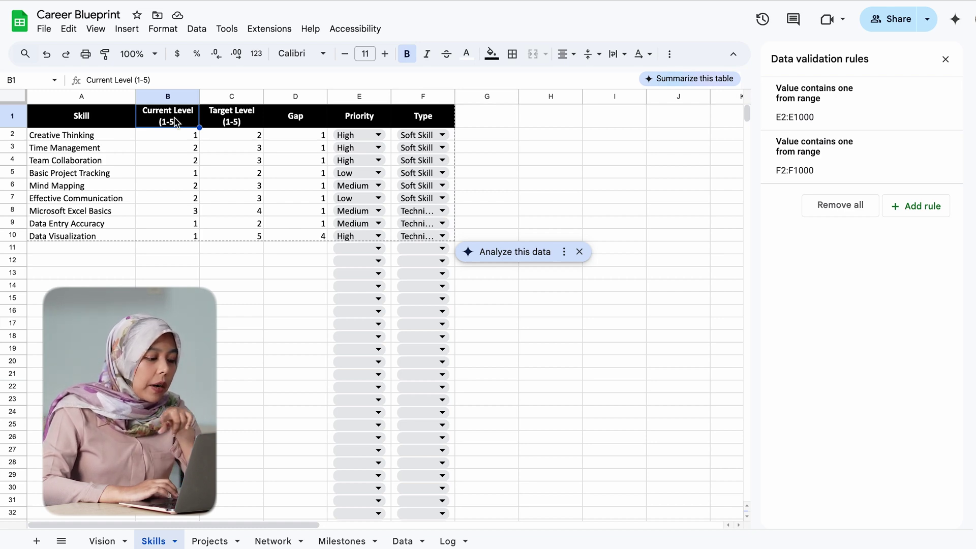
pyautogui.click(284, 195)
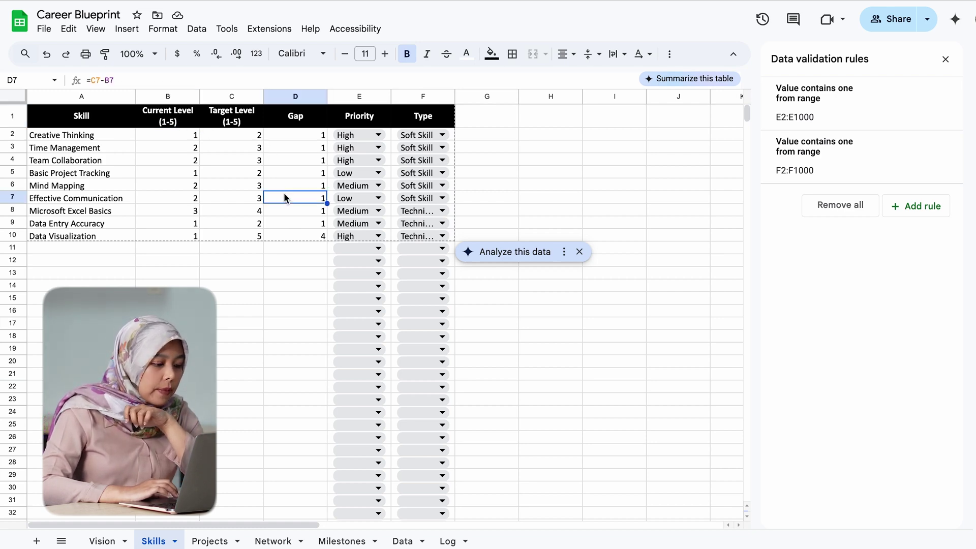